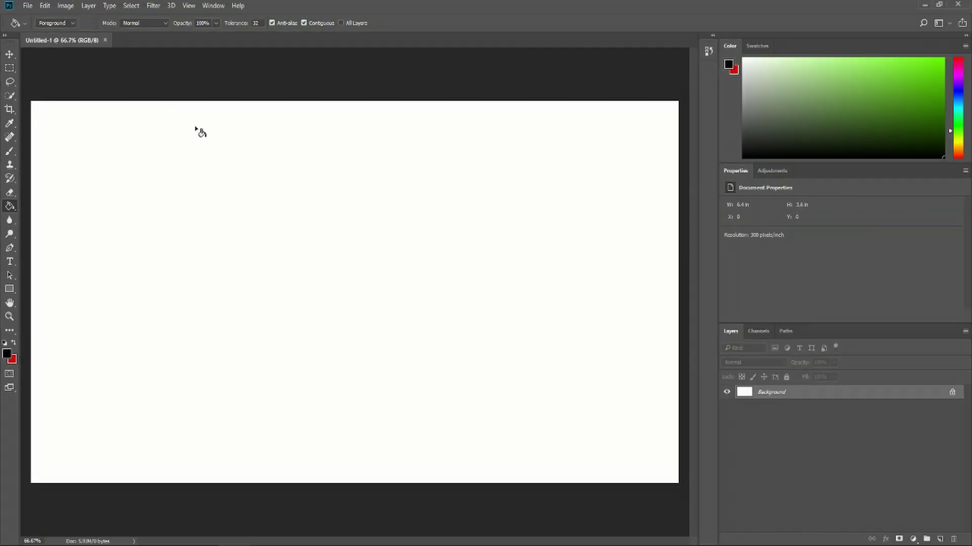
- Fill the white Untitled-1 canvas with black using the Paint Bucket
left_click(195, 127)
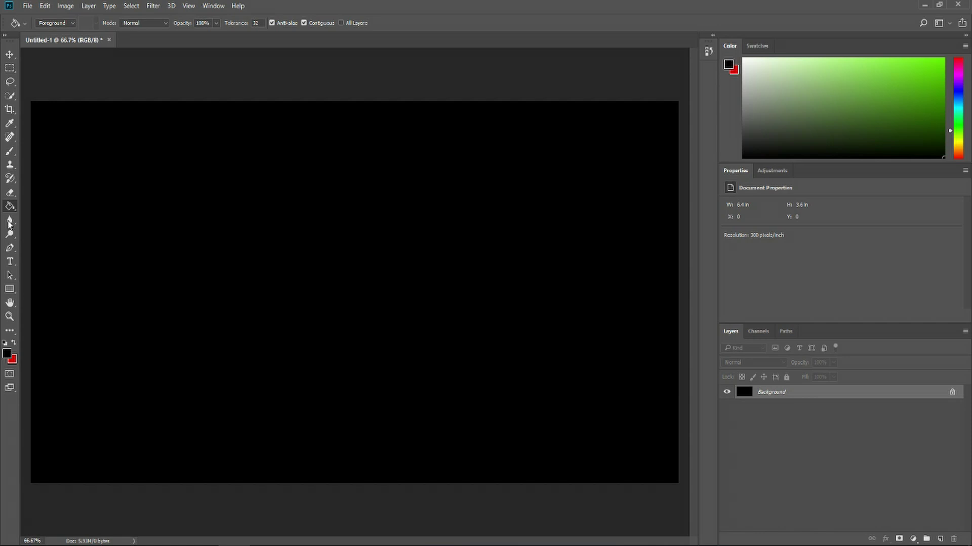
- Switch to the Gradient tool and pick the red-black Foreground to Background preset
left_click_drag(9, 206, 48, 205)
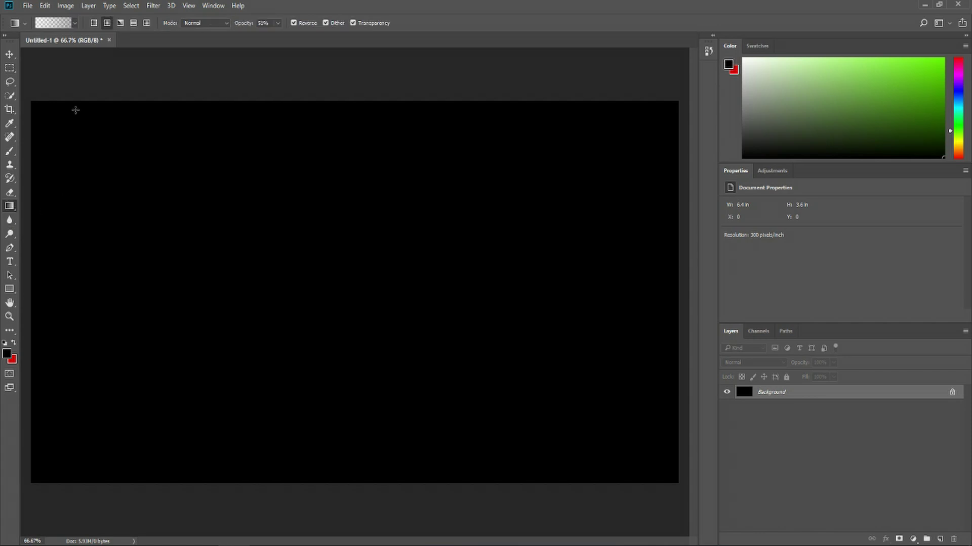
left_click(75, 23)
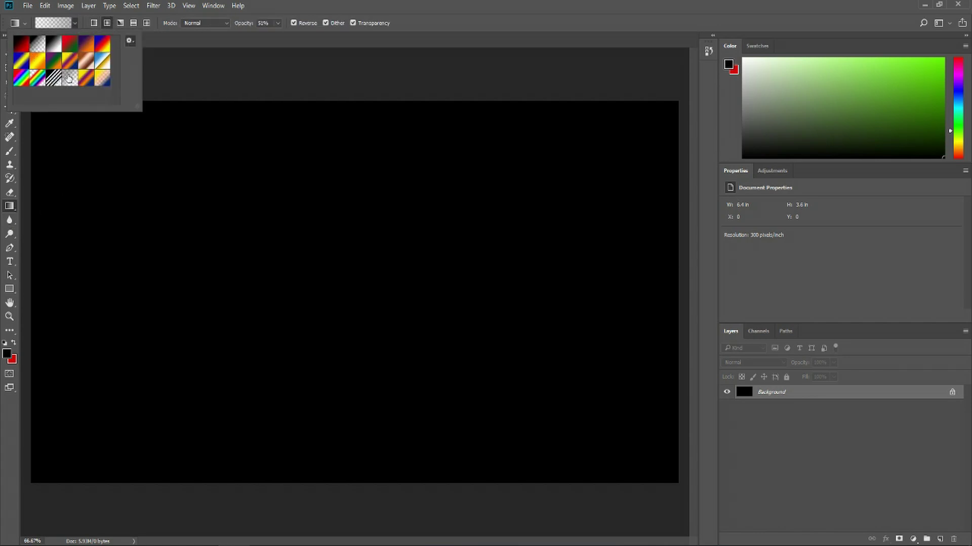
left_click(27, 46)
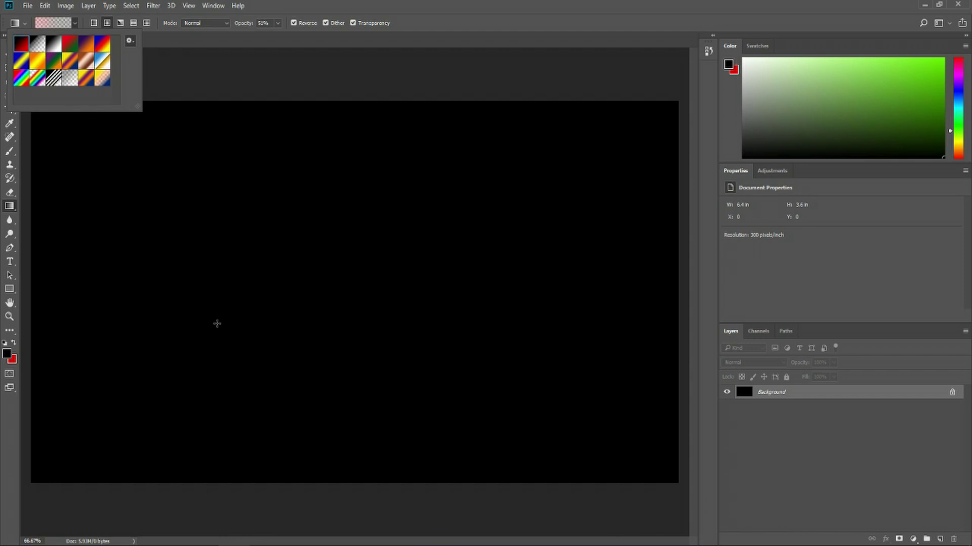
left_click(241, 75)
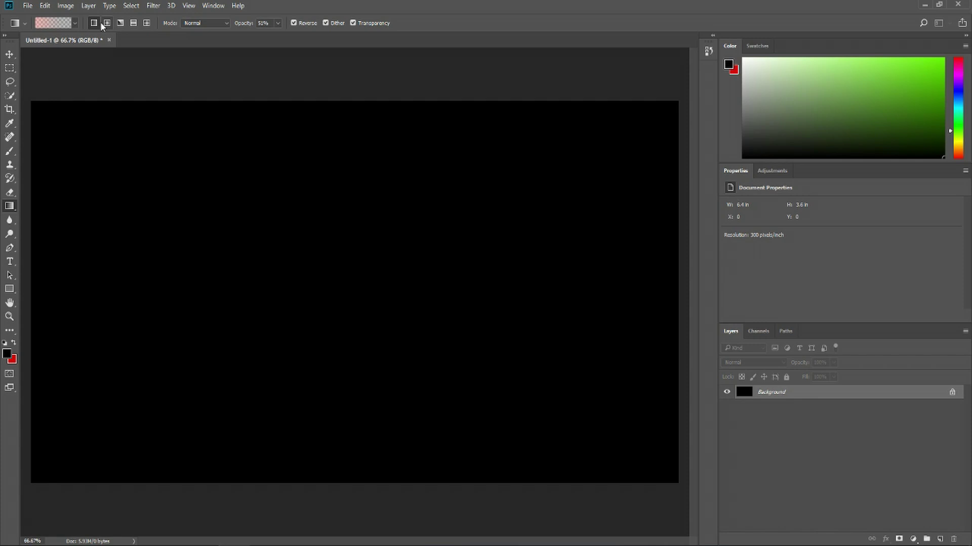
left_click(76, 23)
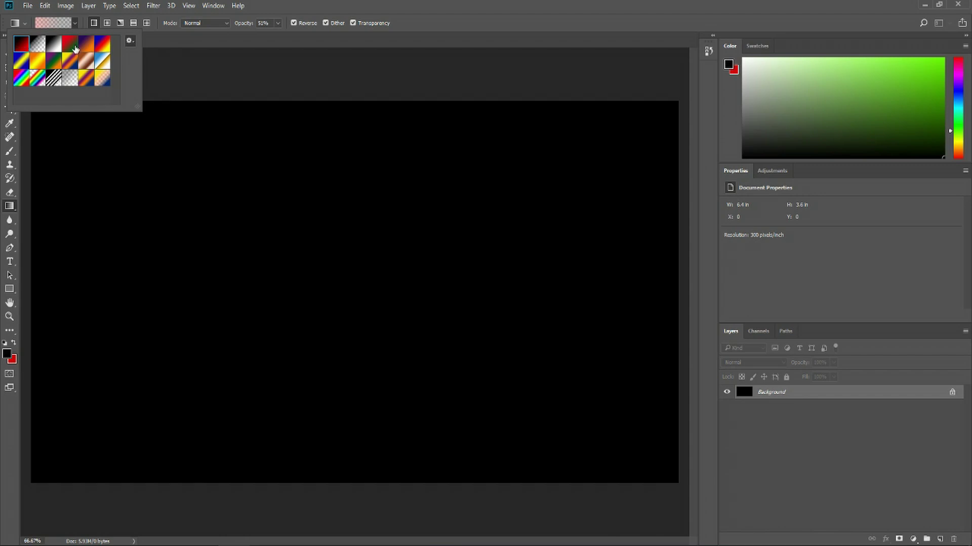
left_click(278, 24)
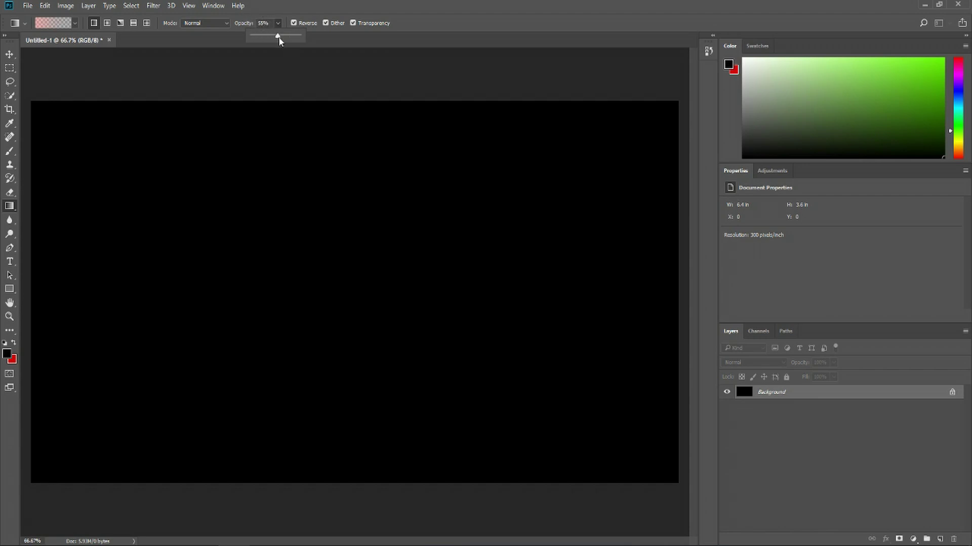
- Set gradient opacity to 100%, turn off Reverse for black-to-red, and add Layer 1
left_click_drag(280, 37, 356, 44)
left_click(76, 22)
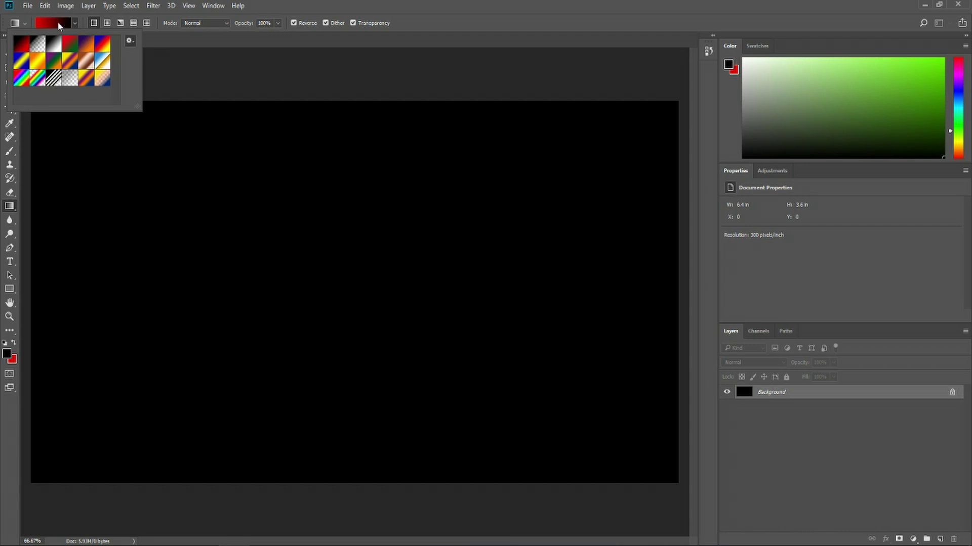
left_click(23, 47)
left_click(170, 67)
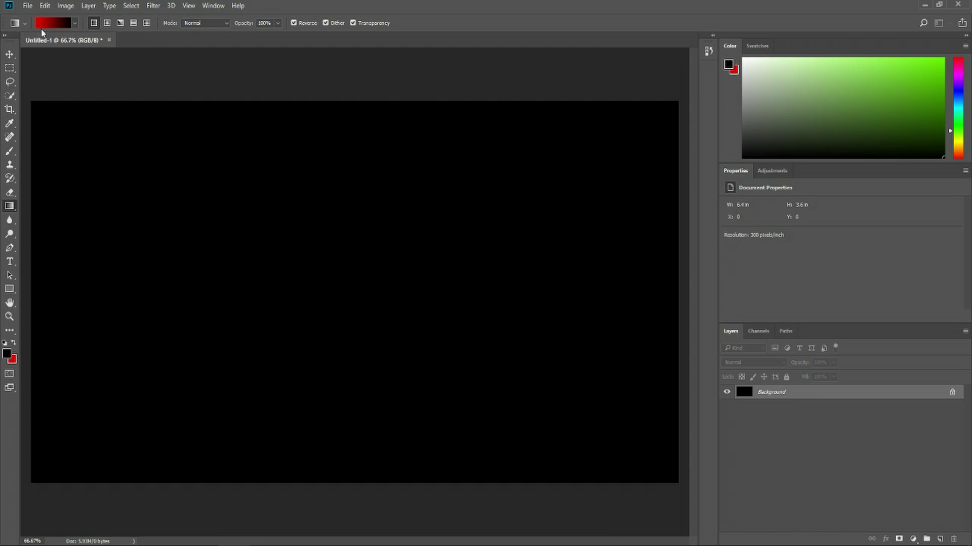
left_click(293, 23)
key("ctrl+shift+alt+n")
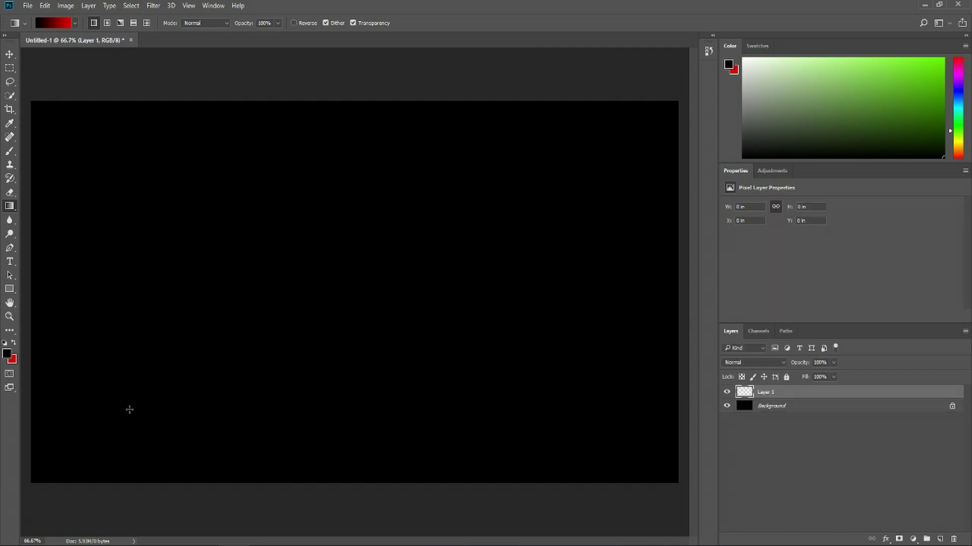
- Draw a black-to-red linear gradient from lower left to upper right, then cancel the Gradient Editor
left_click_drag(129, 410, 453, 249)
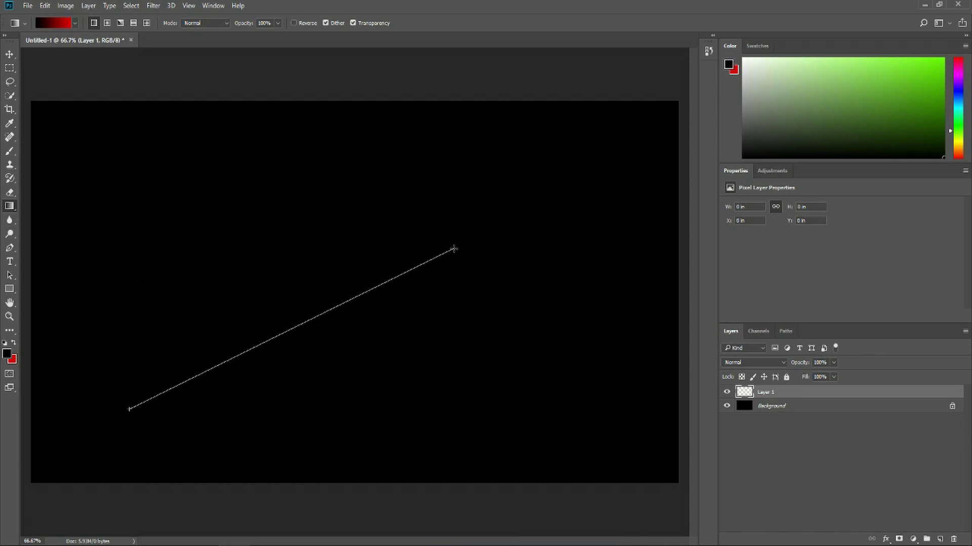
left_click_drag(453, 249, 516, 208)
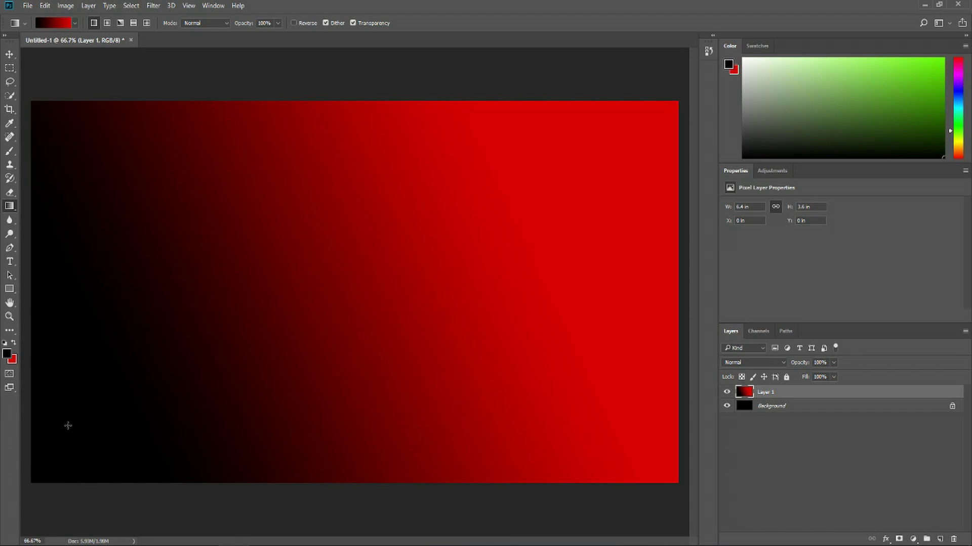
left_click(44, 25)
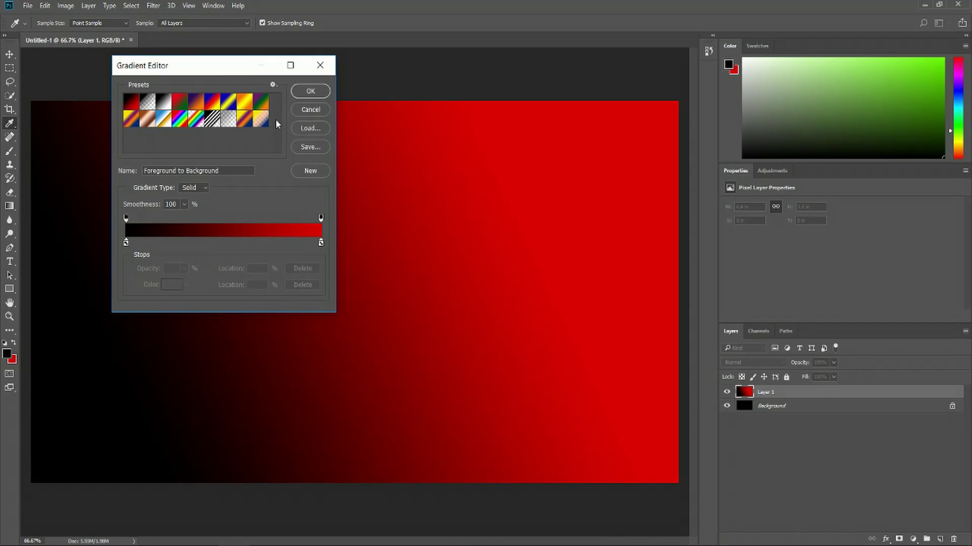
left_click(304, 112)
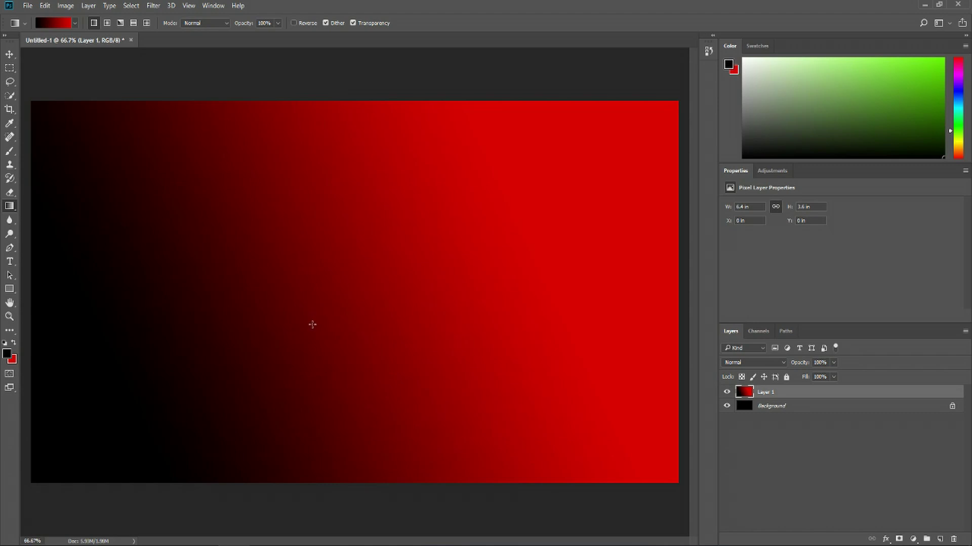
- Redraw the linear gradient several times, ending with a drag from lower right to upper left
left_click_drag(301, 327, 379, 284)
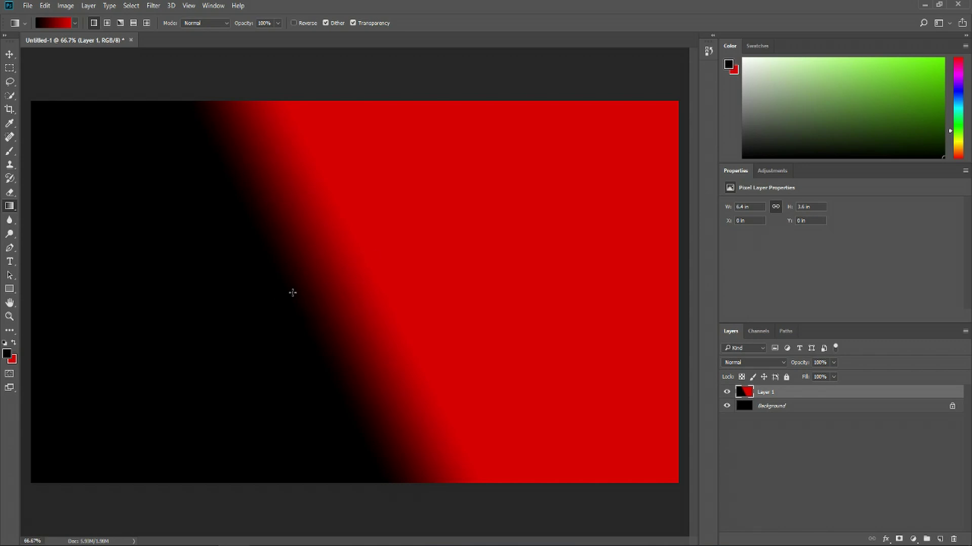
left_click_drag(260, 334, 421, 283)
left_click_drag(199, 363, 524, 210)
left_click_drag(176, 385, 560, 187)
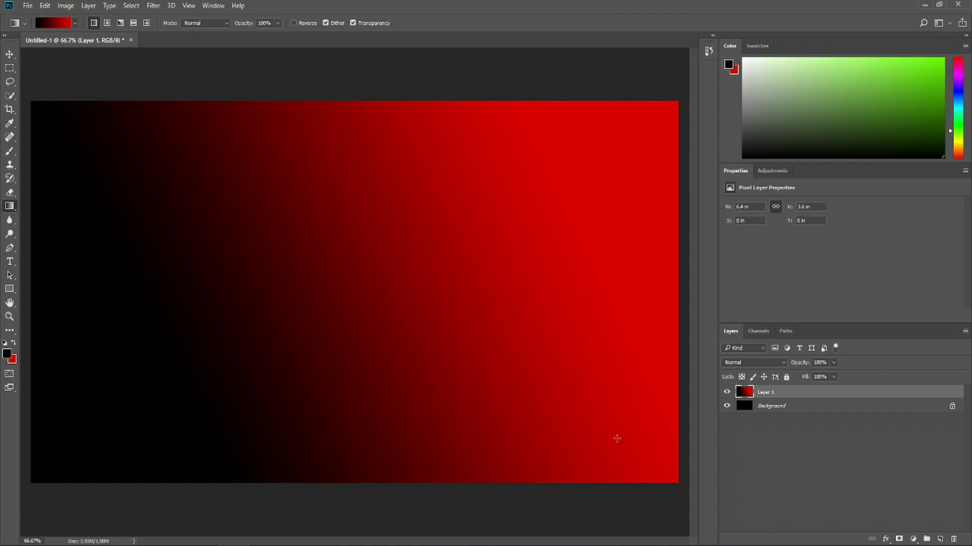
left_click_drag(620, 440, 138, 161)
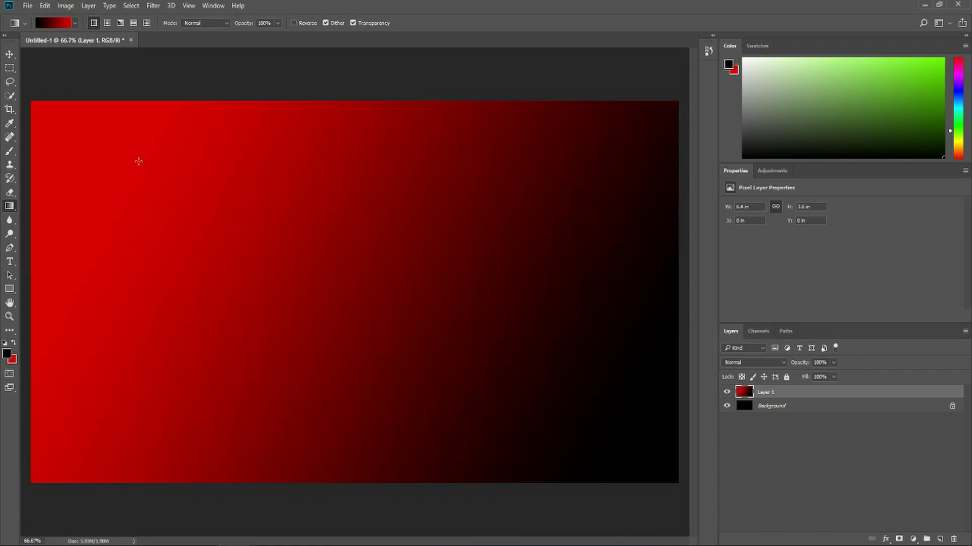
- Switch to Radial Gradient and drag outward from the centre at several sizes
left_click(108, 22)
left_click_drag(345, 262, 484, 356)
left_click_drag(358, 278, 184, 304)
left_click_drag(368, 276, 322, 147)
left_click_drag(357, 255, 544, 213)
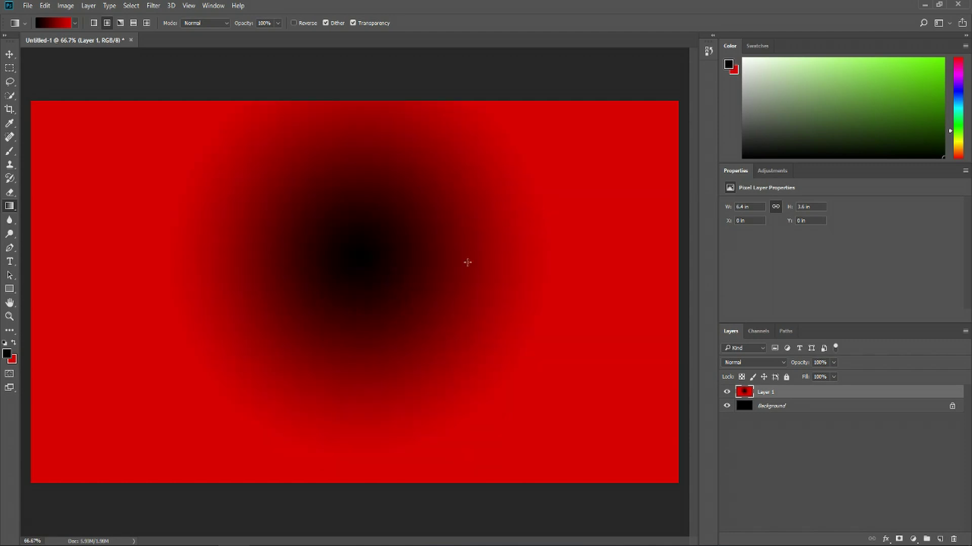
- Turn on Reverse and redraw the radial so a red centre fades to black edges
left_click(295, 23)
left_click_drag(353, 255, 476, 361)
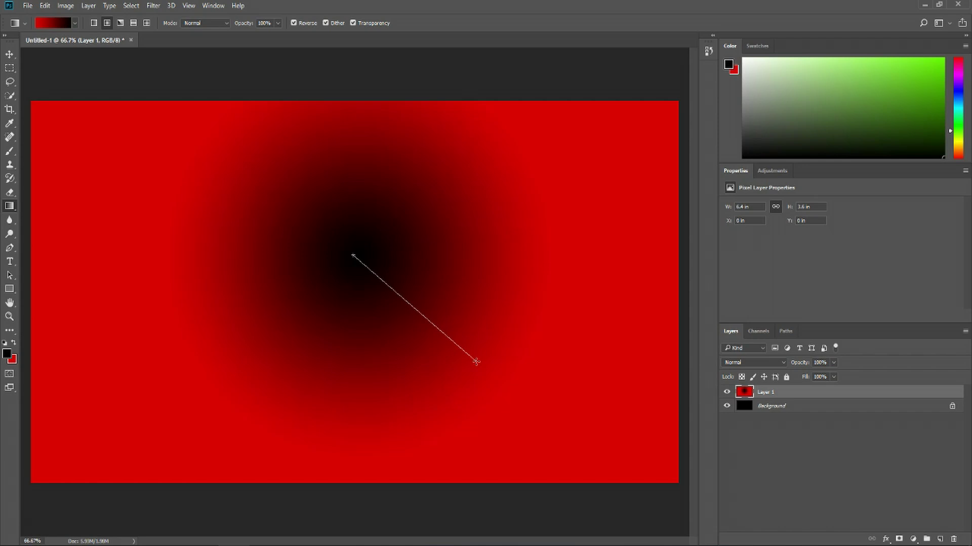
left_click_drag(475, 361, 475, 361)
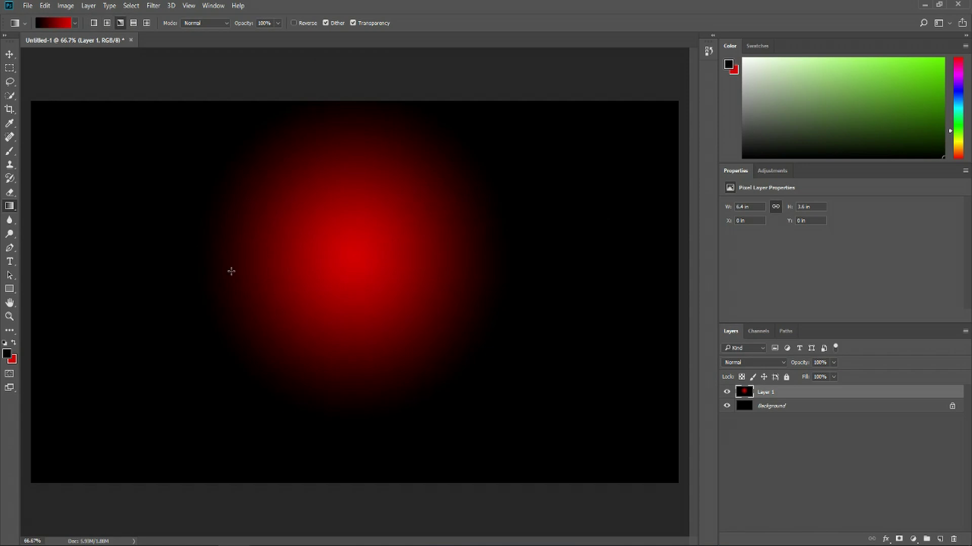
- Draw an Angle gradient from the centre, reversing colours so black comes first
left_click_drag(263, 280, 504, 272)
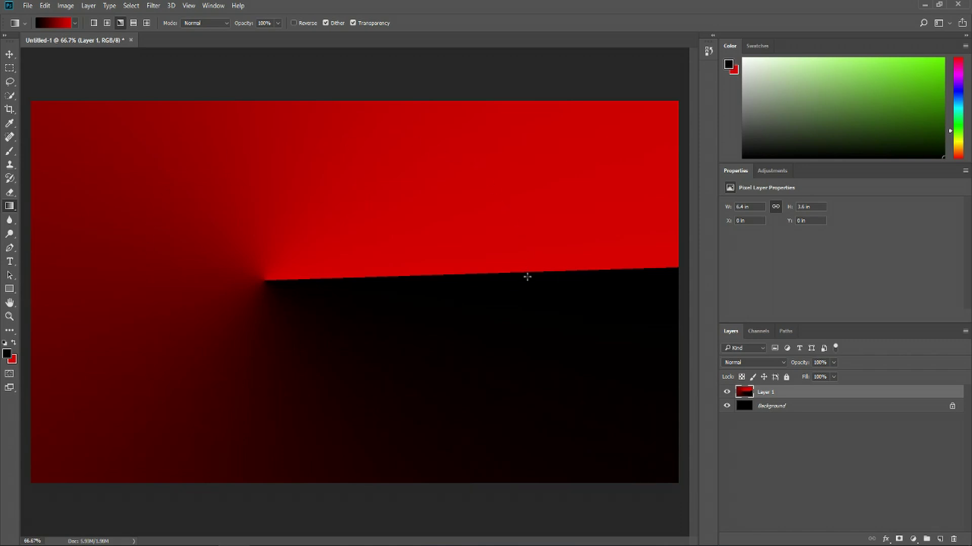
left_click(294, 23)
left_click_drag(264, 283, 463, 282)
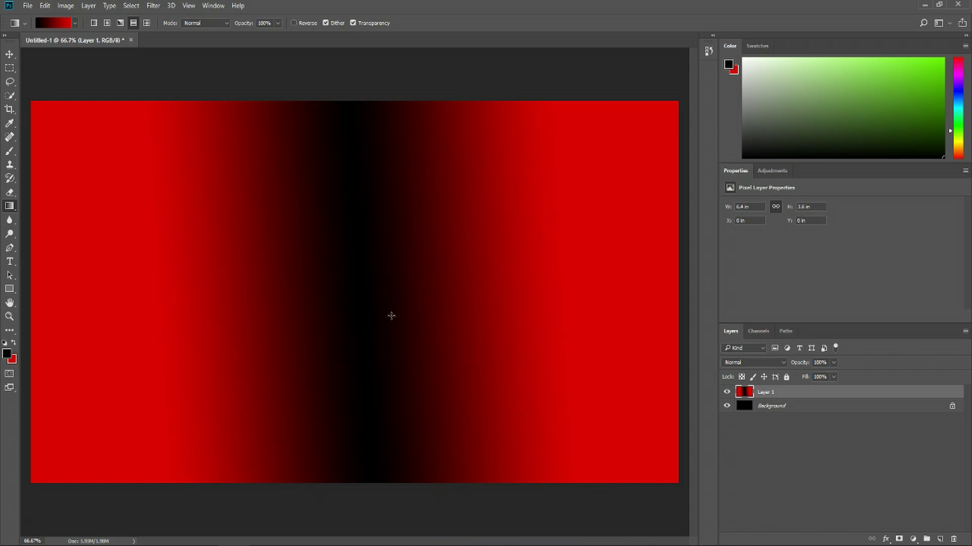
- Drag a Reflected gradient from the centre rightward, then select Diamond Gradient
left_click_drag(369, 278, 598, 255)
left_click_drag(389, 280, 602, 251)
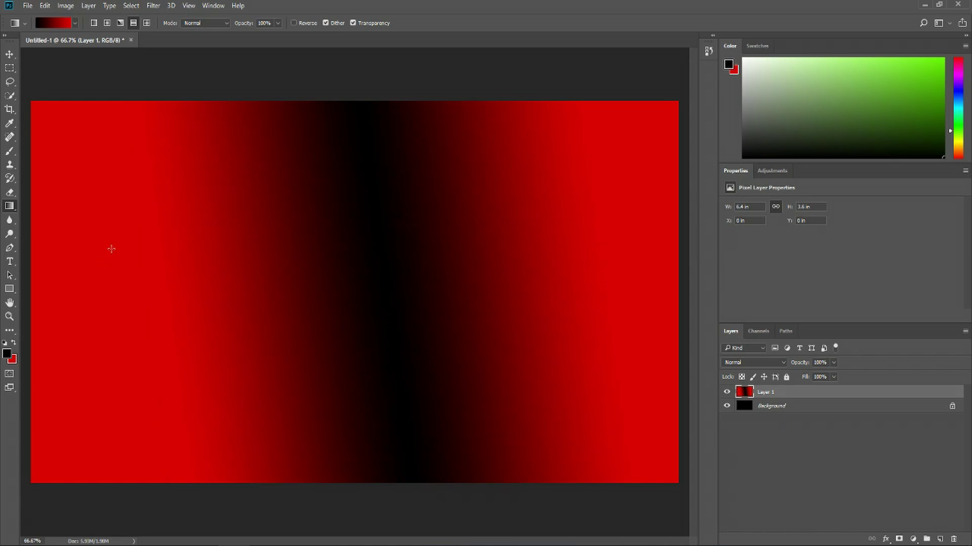
left_click(146, 22)
- Drag diamond gradients in several directions to try different sizes and positions
left_click_drag(388, 294, 522, 253)
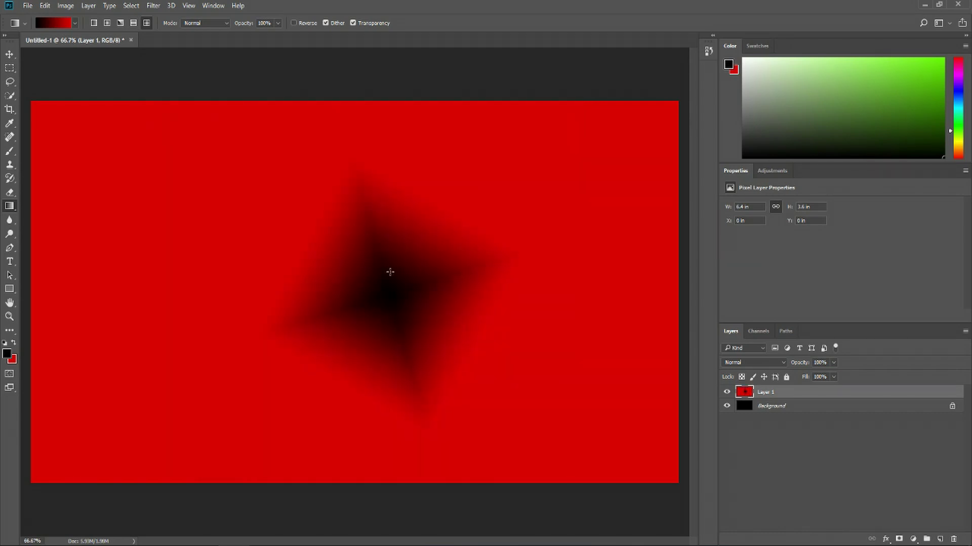
left_click_drag(390, 272, 209, 400)
left_click_drag(325, 286, 174, 348)
left_click_drag(206, 325, 282, 226)
left_click_drag(271, 245, 358, 208)
left_click_drag(342, 252, 437, 264)
- Redraw a larger diamond, finishing with a long drag from lower left toward upper right
left_click_drag(373, 260, 457, 314)
left_click_drag(423, 282, 484, 384)
left_click_drag(377, 261, 329, 395)
left_click_drag(377, 261, 229, 372)
left_click_drag(396, 273, 238, 210)
left_click_drag(388, 273, 412, 140)
left_click_drag(393, 278, 503, 170)
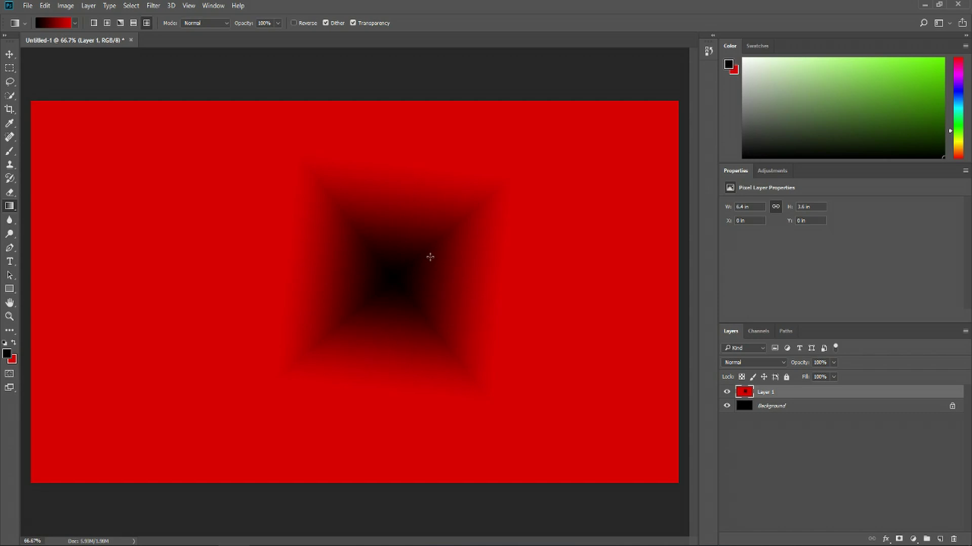
left_click_drag(185, 378, 542, 154)
left_click_drag(309, 338, 660, 127)
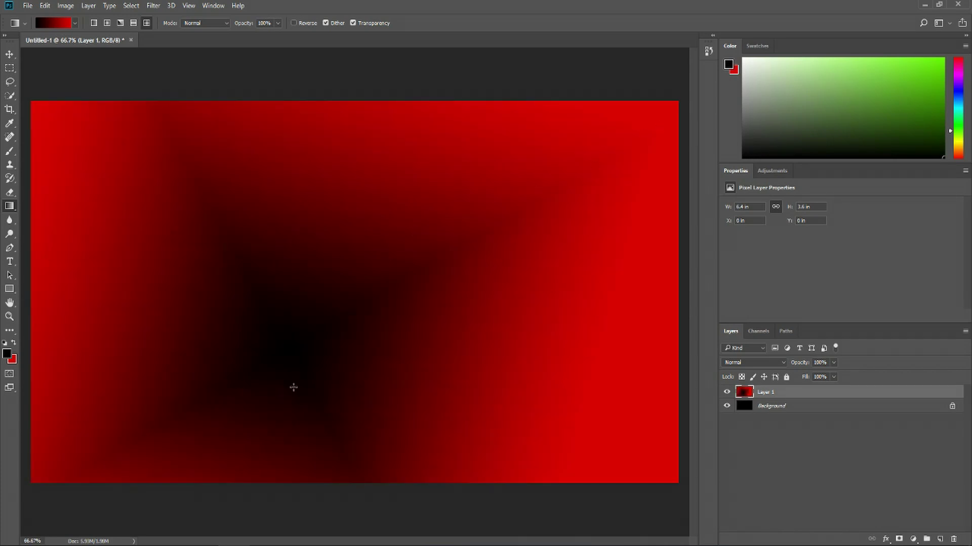
- Choose the Spectrum preset and draw diagonal rainbow gradients, ending with an upper-right to lower-left drag
left_click(76, 23)
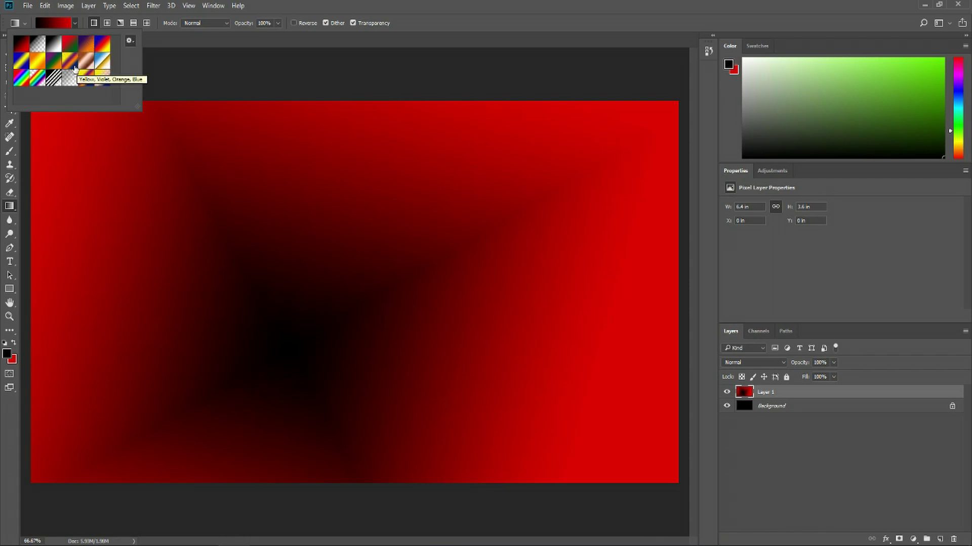
left_click(27, 85)
left_click_drag(290, 298, 523, 198)
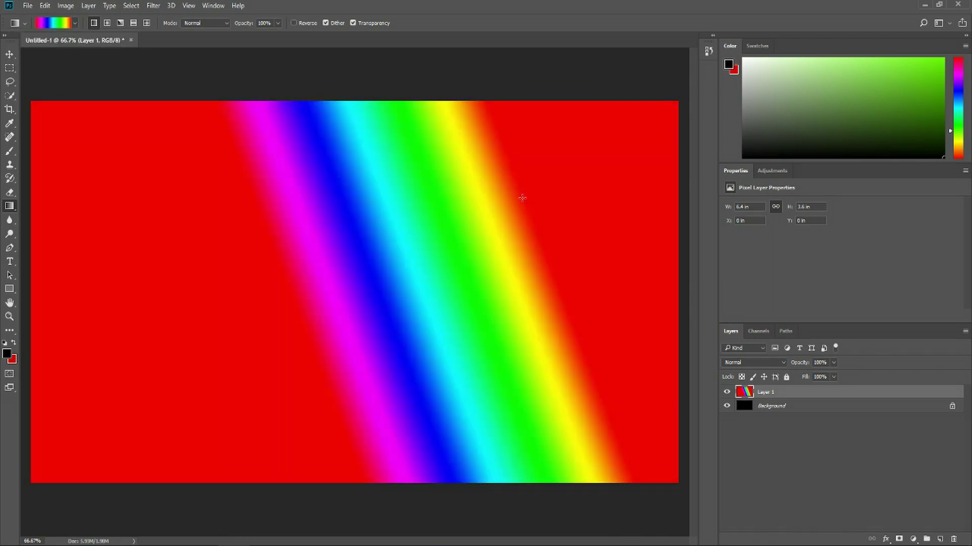
left_click_drag(172, 354, 547, 232)
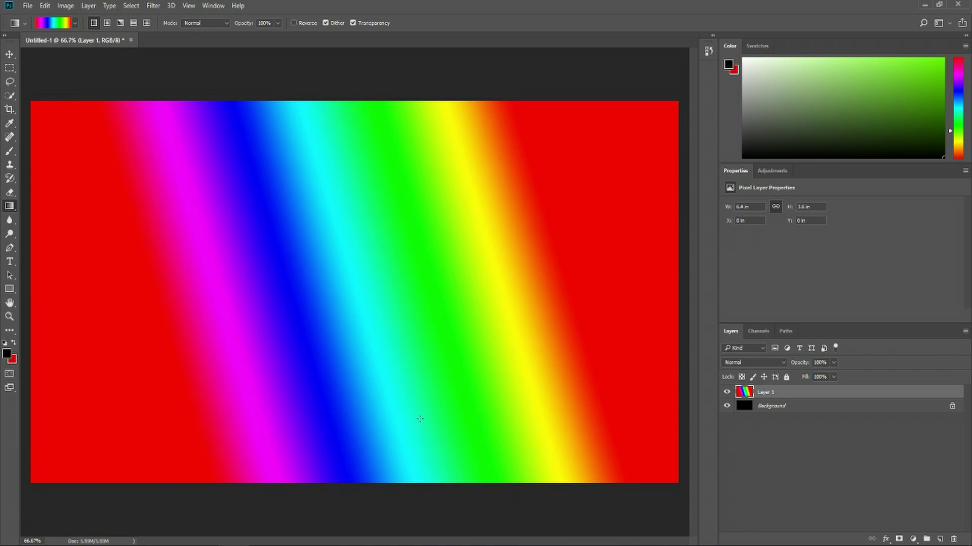
left_click_drag(170, 339, 510, 220)
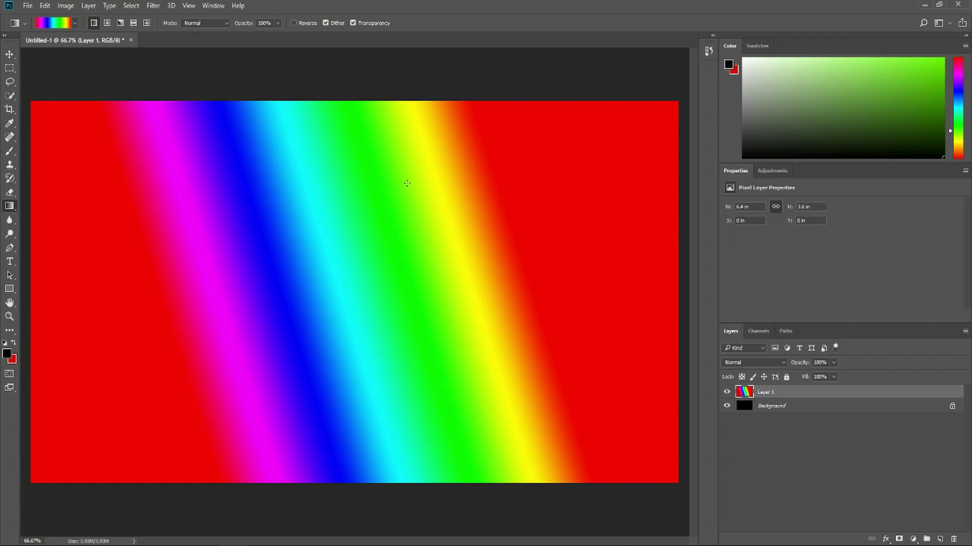
left_click_drag(525, 217, 94, 420)
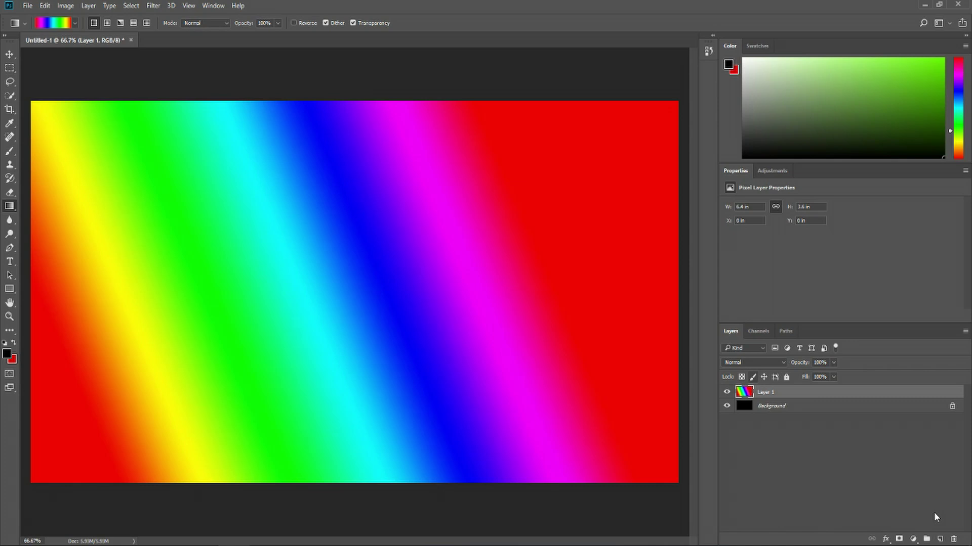
- Add Layer 2 and fill a mid-canvas rectangular selection with the rainbow gradient
left_click(940, 540)
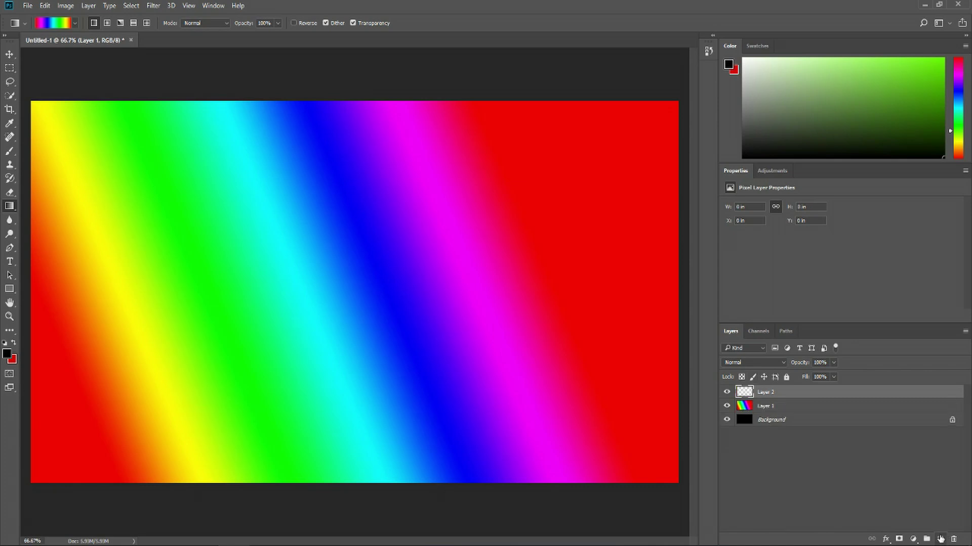
left_click(6, 66)
left_click(63, 69)
left_click_drag(329, 184, 550, 355)
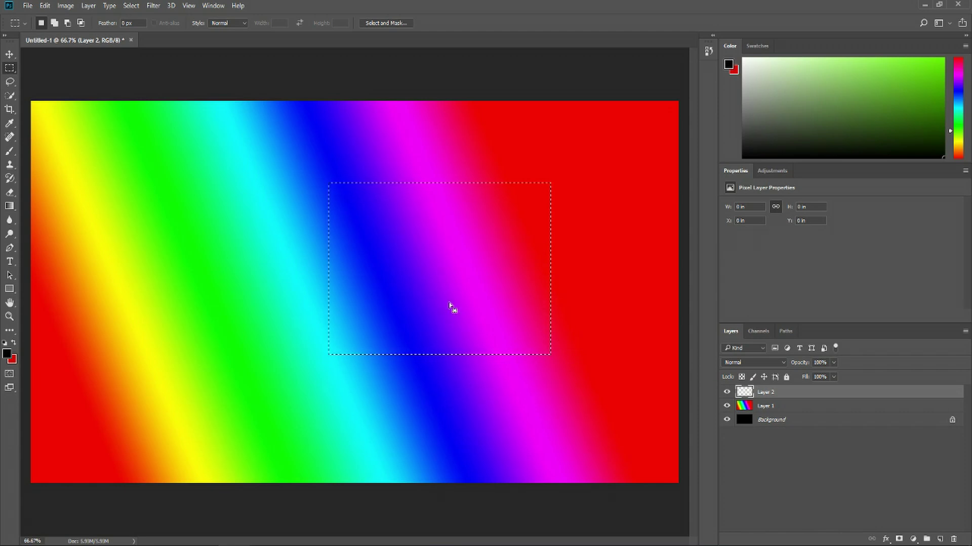
left_click(9, 206)
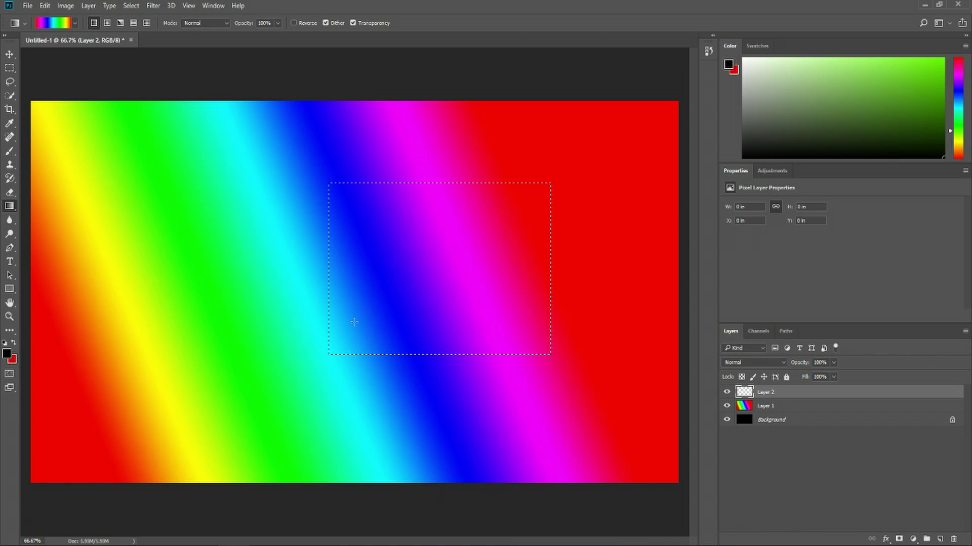
left_click_drag(507, 233, 507, 232)
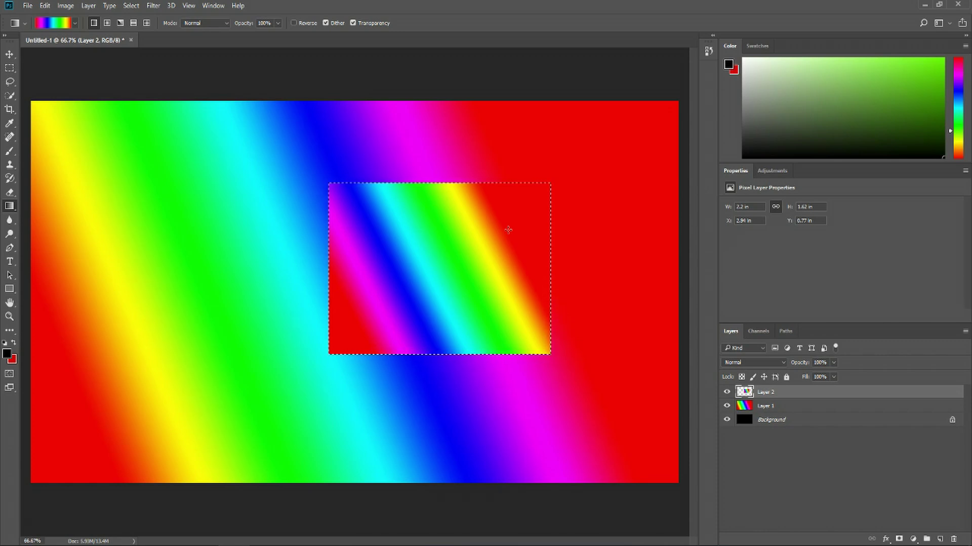
- Switch to the Lasso tool and outline a freehand shape on the canvas's left side
left_click(10, 68)
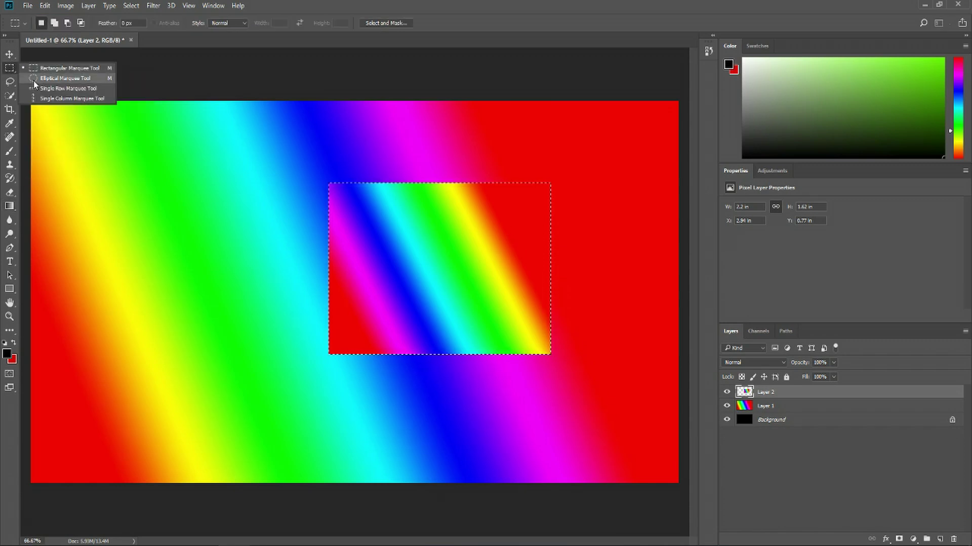
left_click(10, 82)
mouse_move(148, 191)
left_mouse_down()
mouse_move(243, 192)
mouse_move(142, 450)
mouse_move(110, 244)
mouse_move(152, 187)
left_mouse_up()
- Gradient-fill the lasso selection, then load the Yellow, Violet, Orange, Blue preset into the Gradient Editor
left_click(10, 206)
left_click_drag(256, 191, 363, 167)
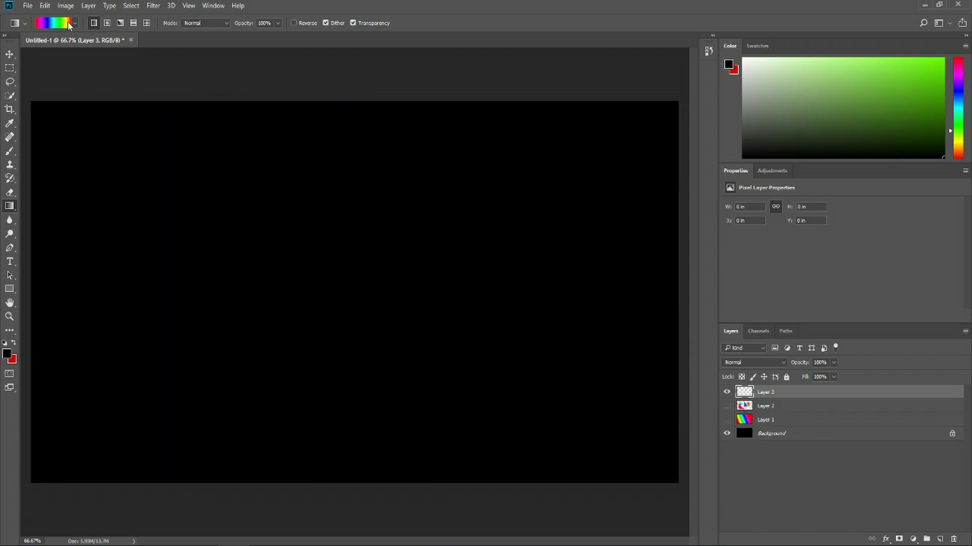
left_click(75, 23)
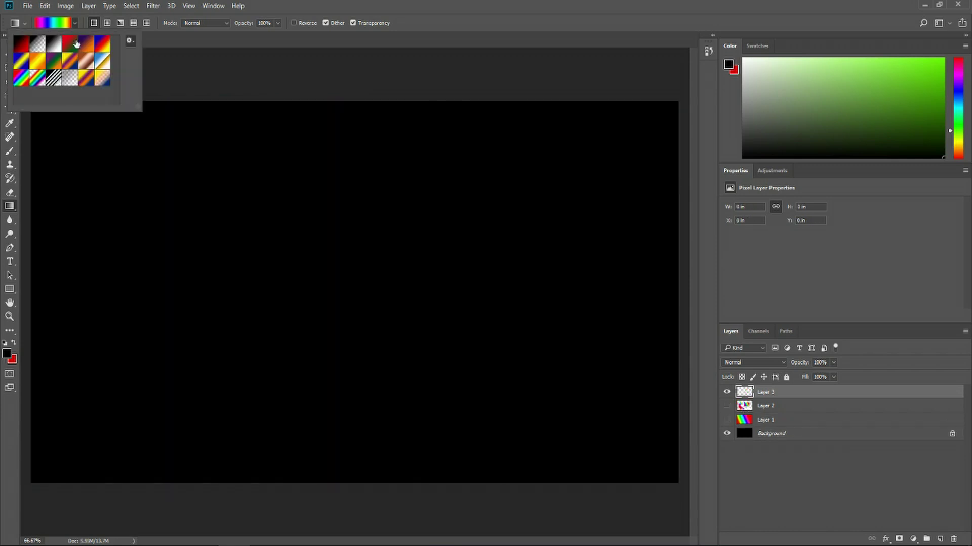
left_click(69, 63)
left_click(56, 25)
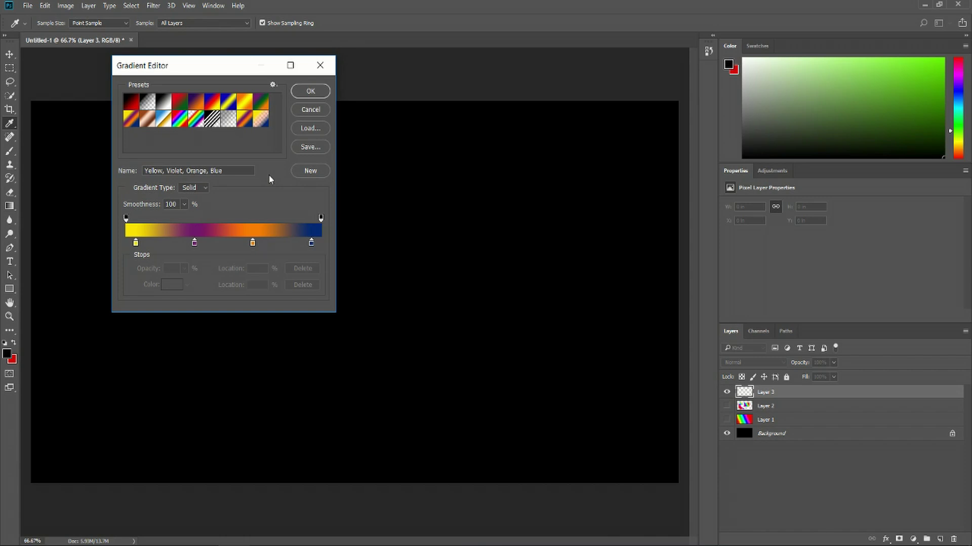
- Remove the violet stop, then add two purple colour stops and an opacity stop at 52%
left_click(195, 245)
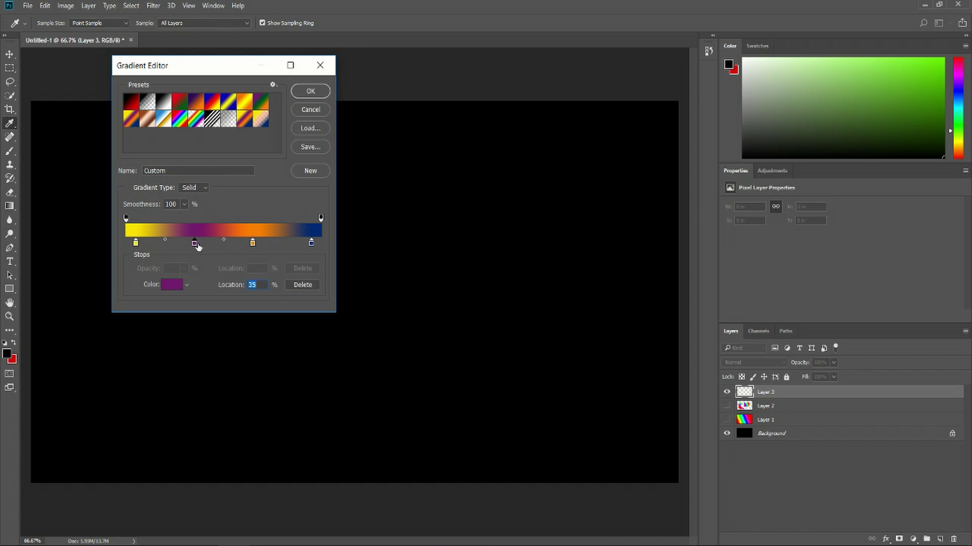
left_click_drag(196, 245, 197, 260)
left_click(227, 219)
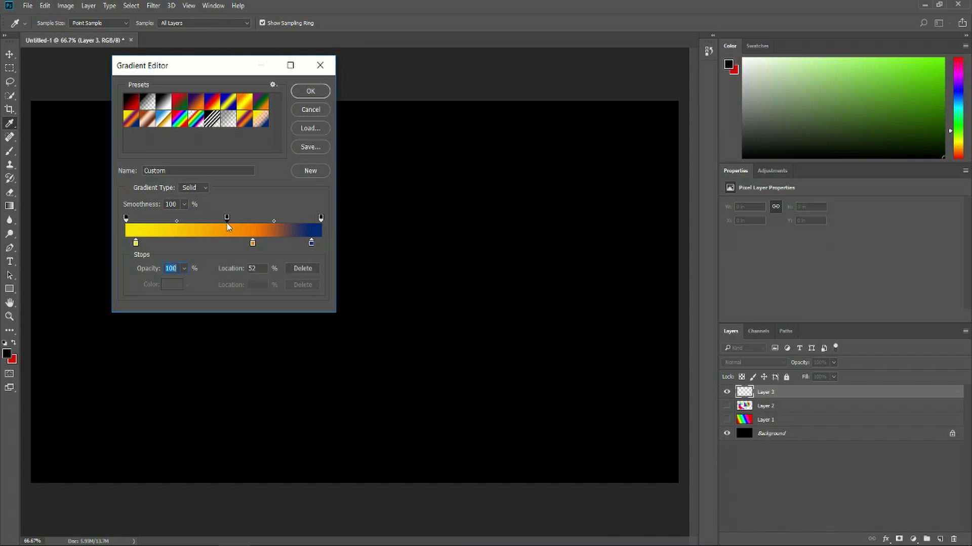
left_click(202, 245)
left_click(228, 246)
left_click(227, 219)
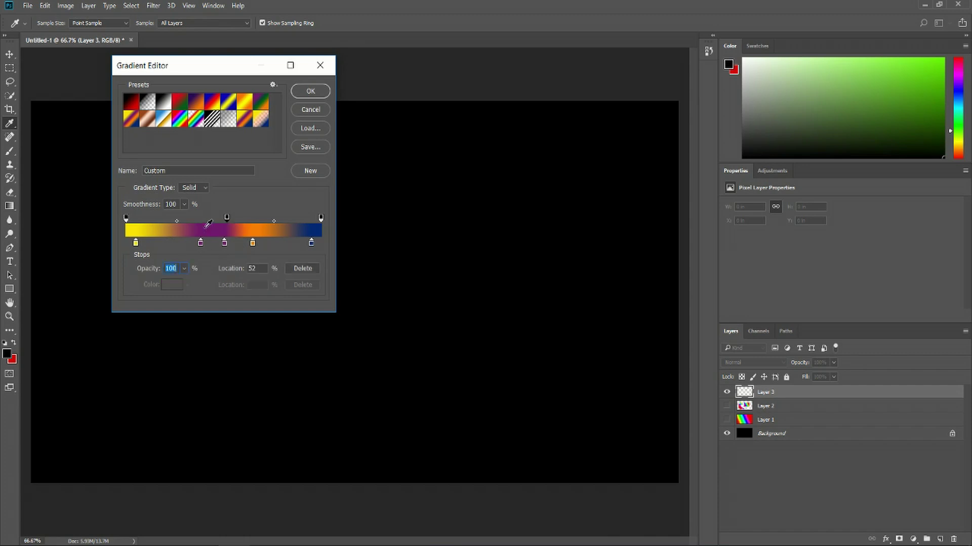
- Move the purple stop to 29%, add an orange stop, and shift the midpoints toward blue
left_click_drag(201, 244, 243, 246)
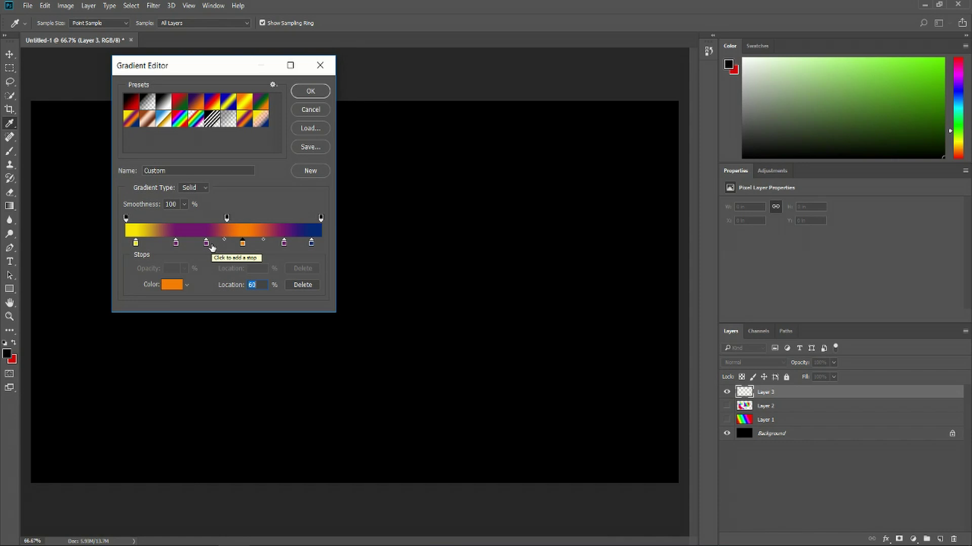
mouse_move(225, 244)
left_mouse_down()
mouse_move(211, 244)
mouse_move(223, 253)
mouse_move(219, 241)
mouse_move(243, 241)
left_mouse_up()
left_click(226, 242)
left_click_drag(245, 240, 245, 241)
left_click(311, 243)
left_click_drag(298, 241, 283, 243)
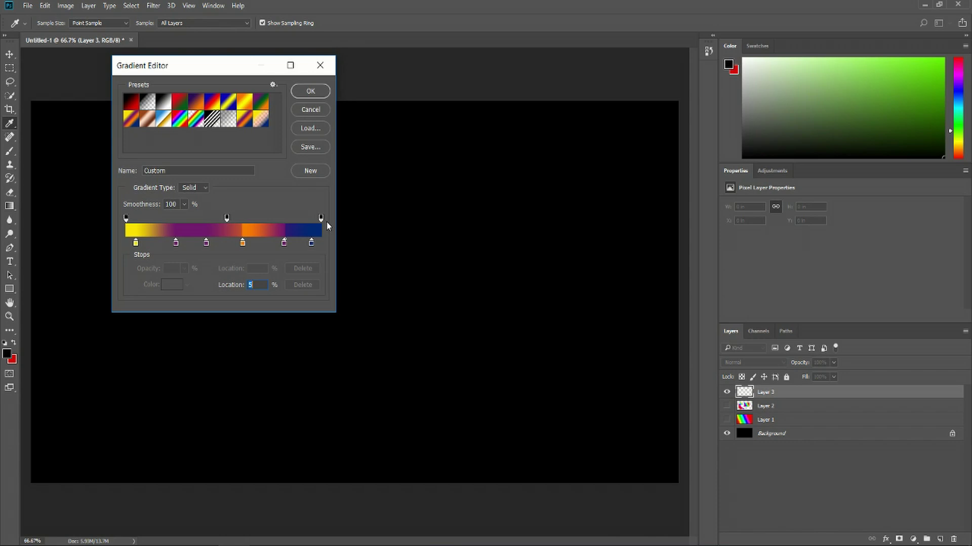
- Change the middle opacity stop from 52% to 54% and save the gradient as a new preset
left_click(227, 218)
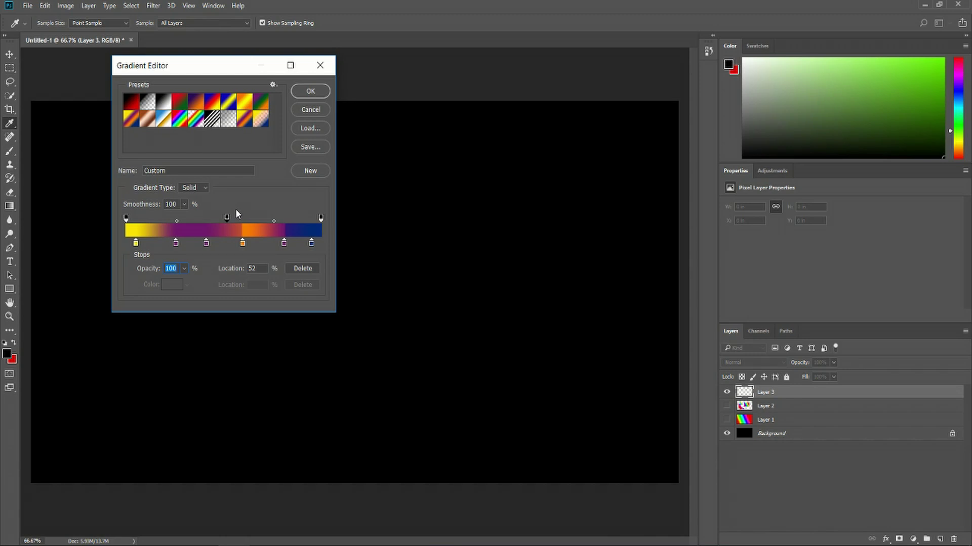
left_click(188, 267)
left_click_drag(186, 282, 164, 286)
left_click(201, 298)
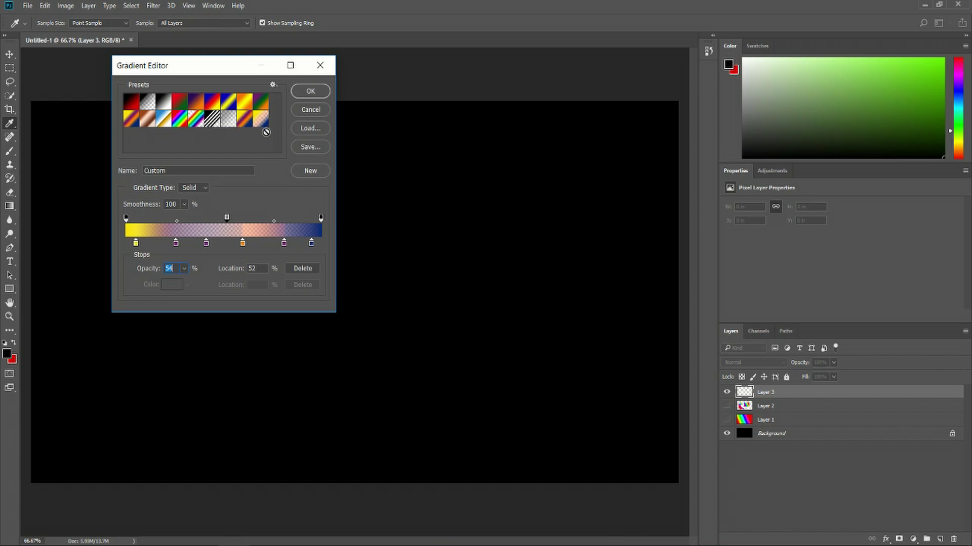
left_click(307, 171)
mouse_move(133, 146)
left_mouse_down()
mouse_move(207, 118)
mouse_move(193, 160)
mouse_move(152, 133)
mouse_move(129, 146)
mouse_move(131, 131)
left_mouse_up()
- Draw the custom gradient diagonally across Layer 3, then toggle Background visibility to check transparency
left_click(327, 94)
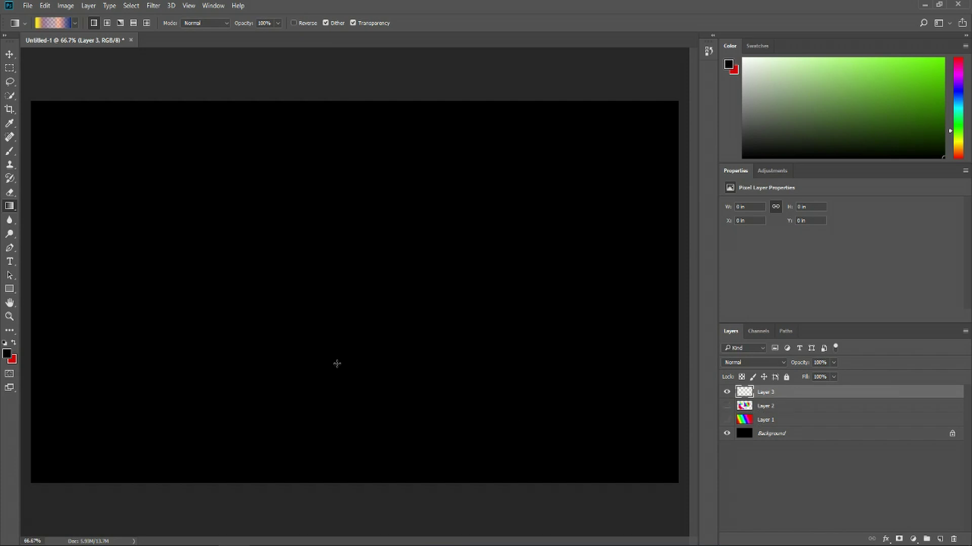
left_click_drag(195, 302, 400, 237)
left_click(728, 434)
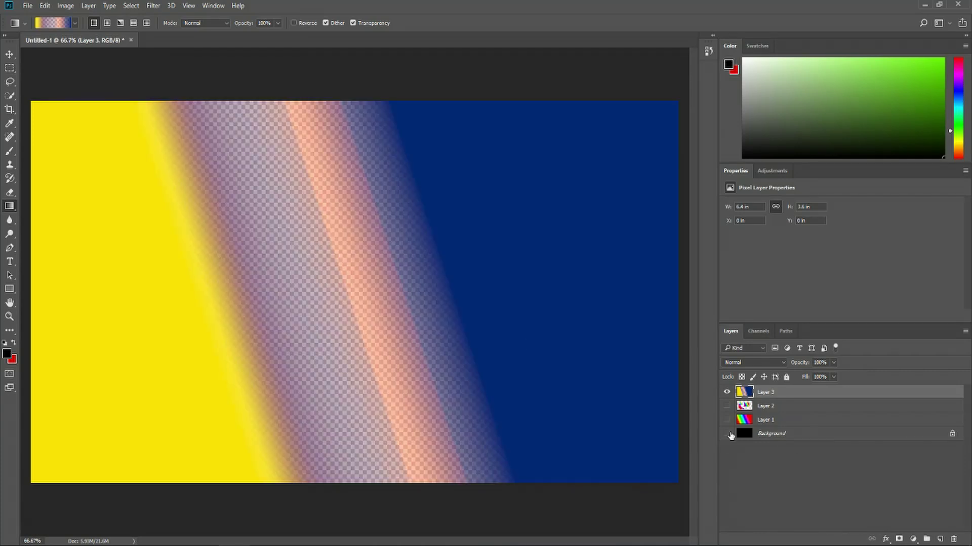
left_click(728, 435)
left_click(727, 435)
left_click(727, 435)
- Select the Background layer and set the foreground colour to white (#ffffff)
left_click(762, 434)
left_click(7, 353)
type("ffffff")
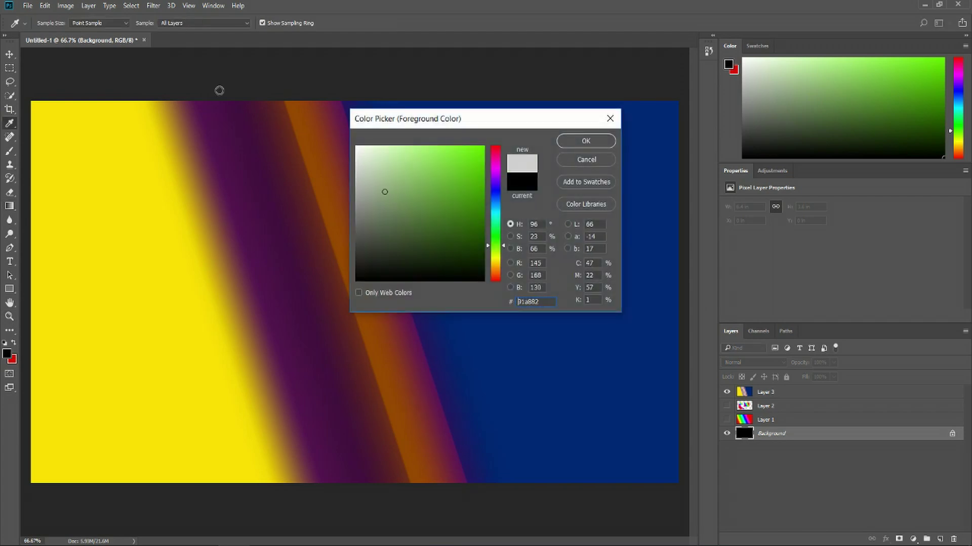
left_click(586, 142)
key("g")
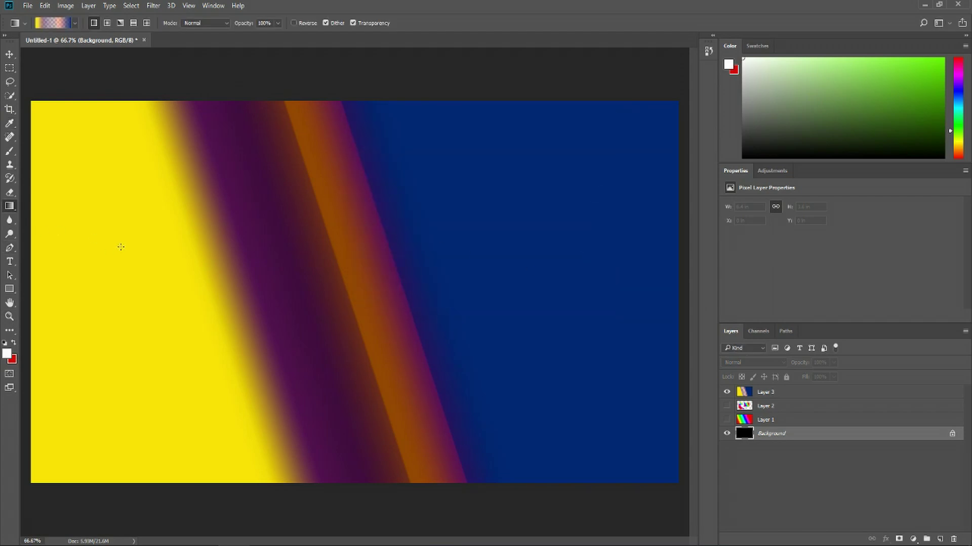
- Fill the Background with white using the Paint Bucket, then return to Layer 3 and the Gradient tool
right_click(9, 206)
left_click(50, 217)
left_click(490, 271)
left_click(782, 392)
key("shift+g")
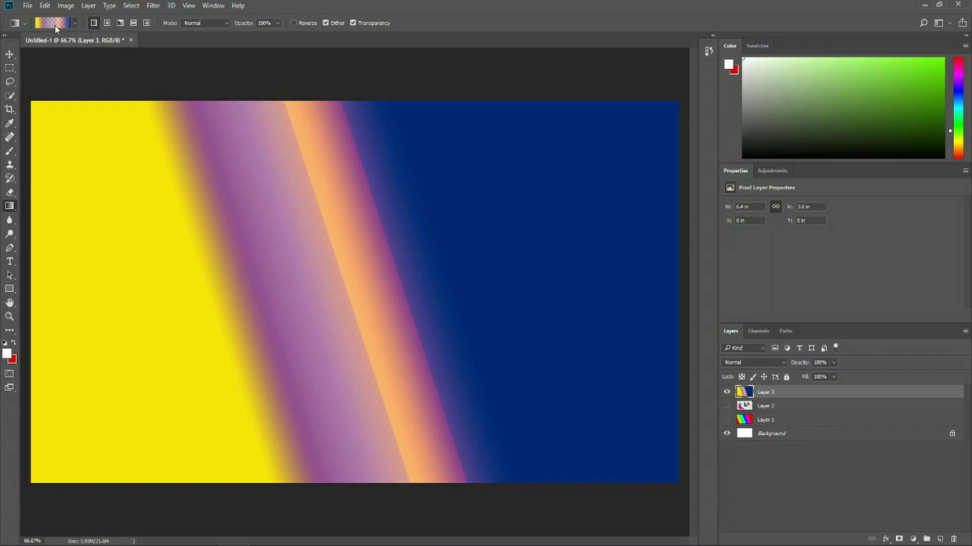
- Turn off Transparency, redraw Layer 3's diagonal gradient, and reopen the saved custom gradient for editing
left_click(353, 23)
left_click_drag(286, 322, 436, 220)
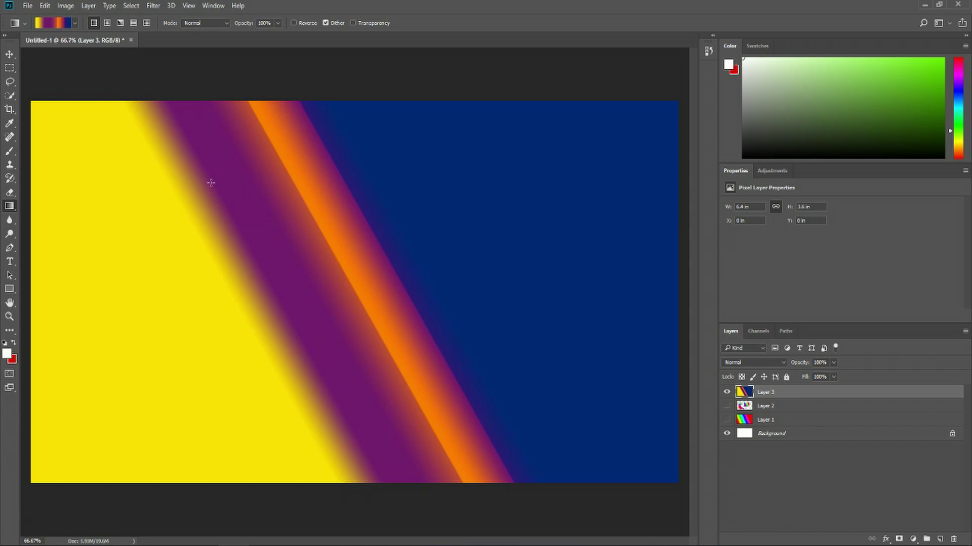
left_click(46, 22)
left_click(104, 153)
- Remove one purple stop and the middle opacity stop, and delete the old custom preset
left_click_drag(175, 255, 178, 269)
left_click_drag(196, 234, 205, 203)
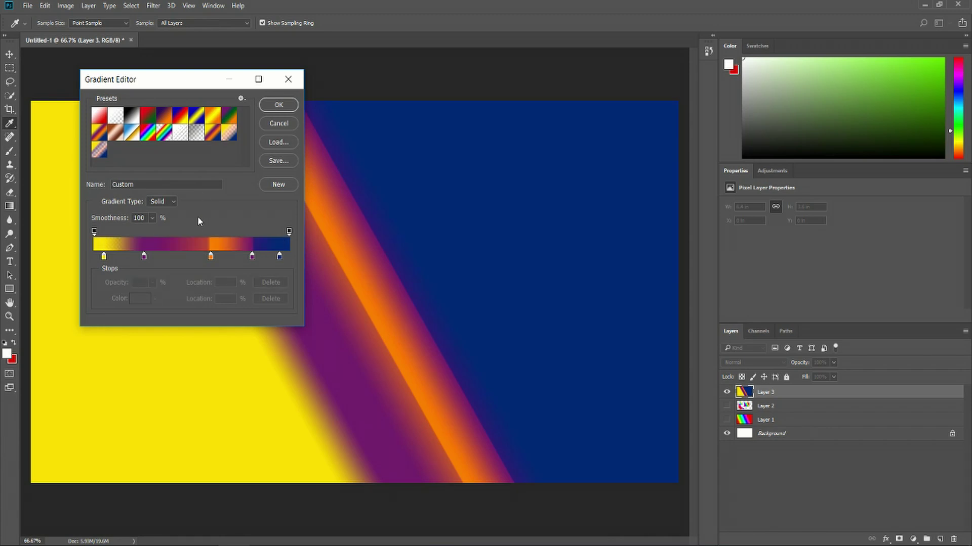
right_click(109, 145)
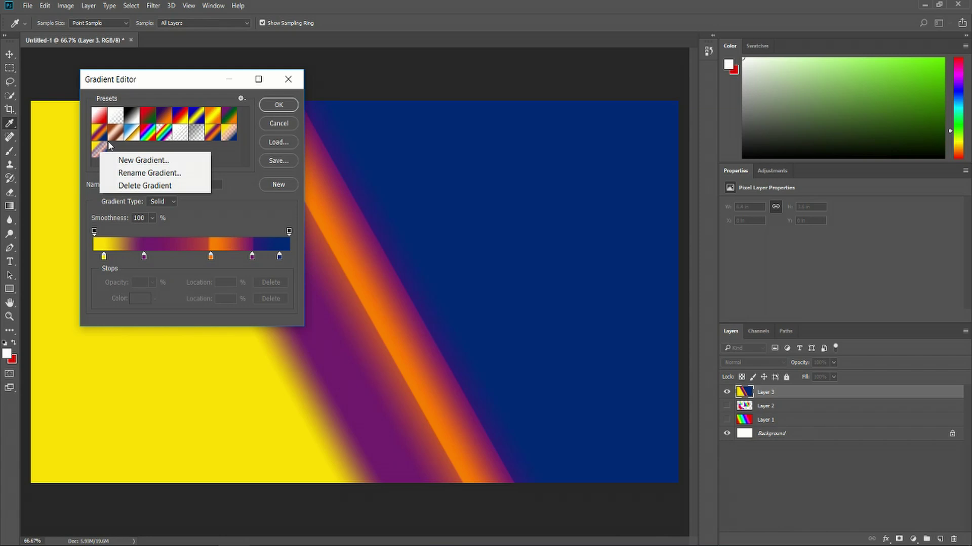
left_click(153, 186)
- Save the revised opaque gradient as a new preset and confirm it in the Gradient Editor
left_click(280, 186)
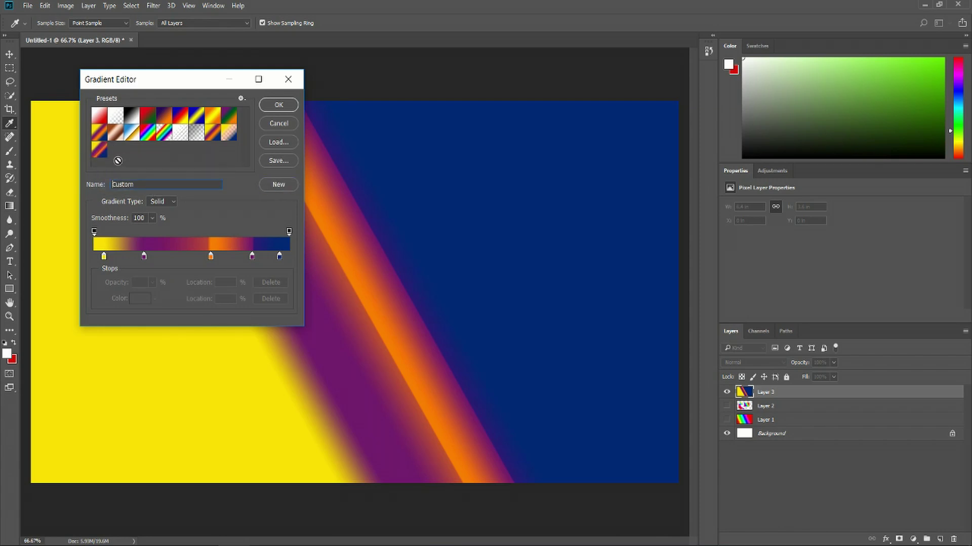
left_click(98, 153)
left_click(280, 105)
left_click(76, 23)
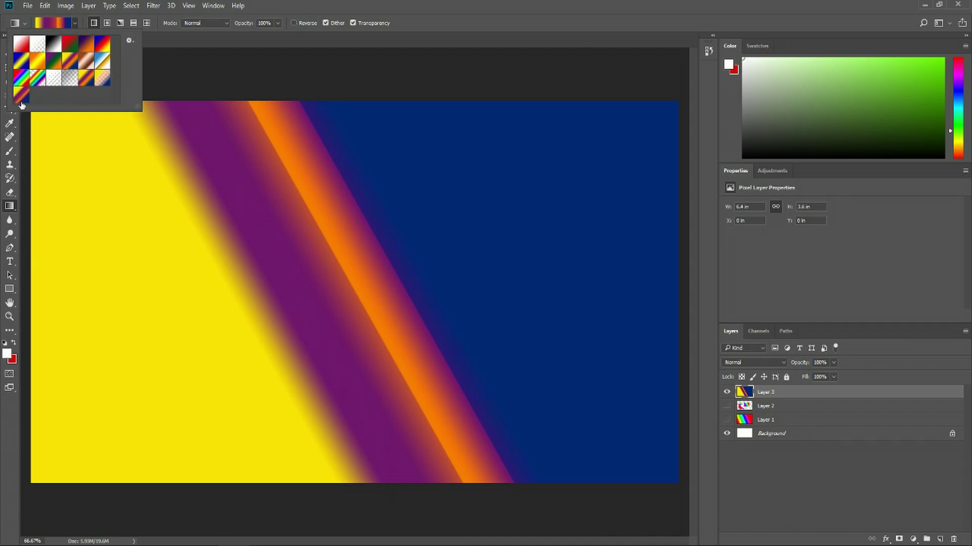
left_click(195, 69)
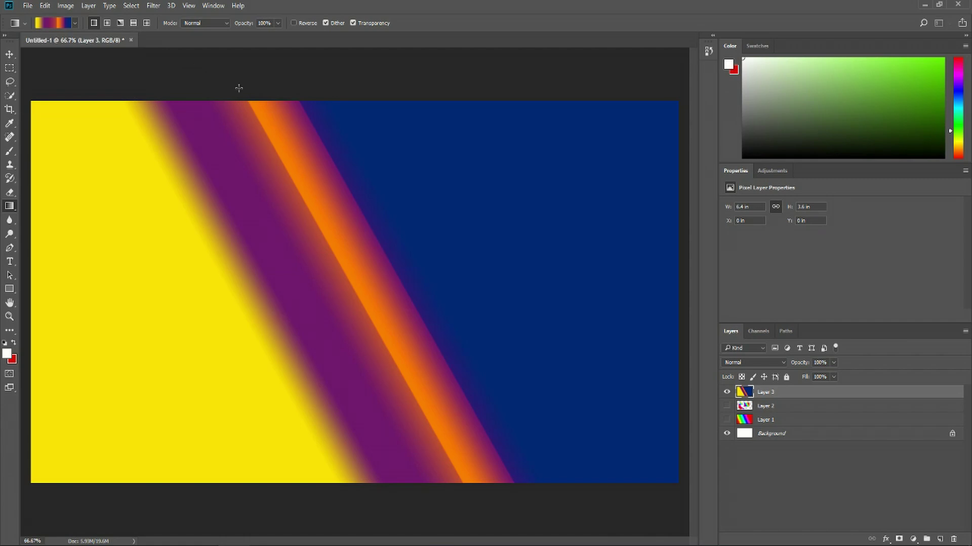